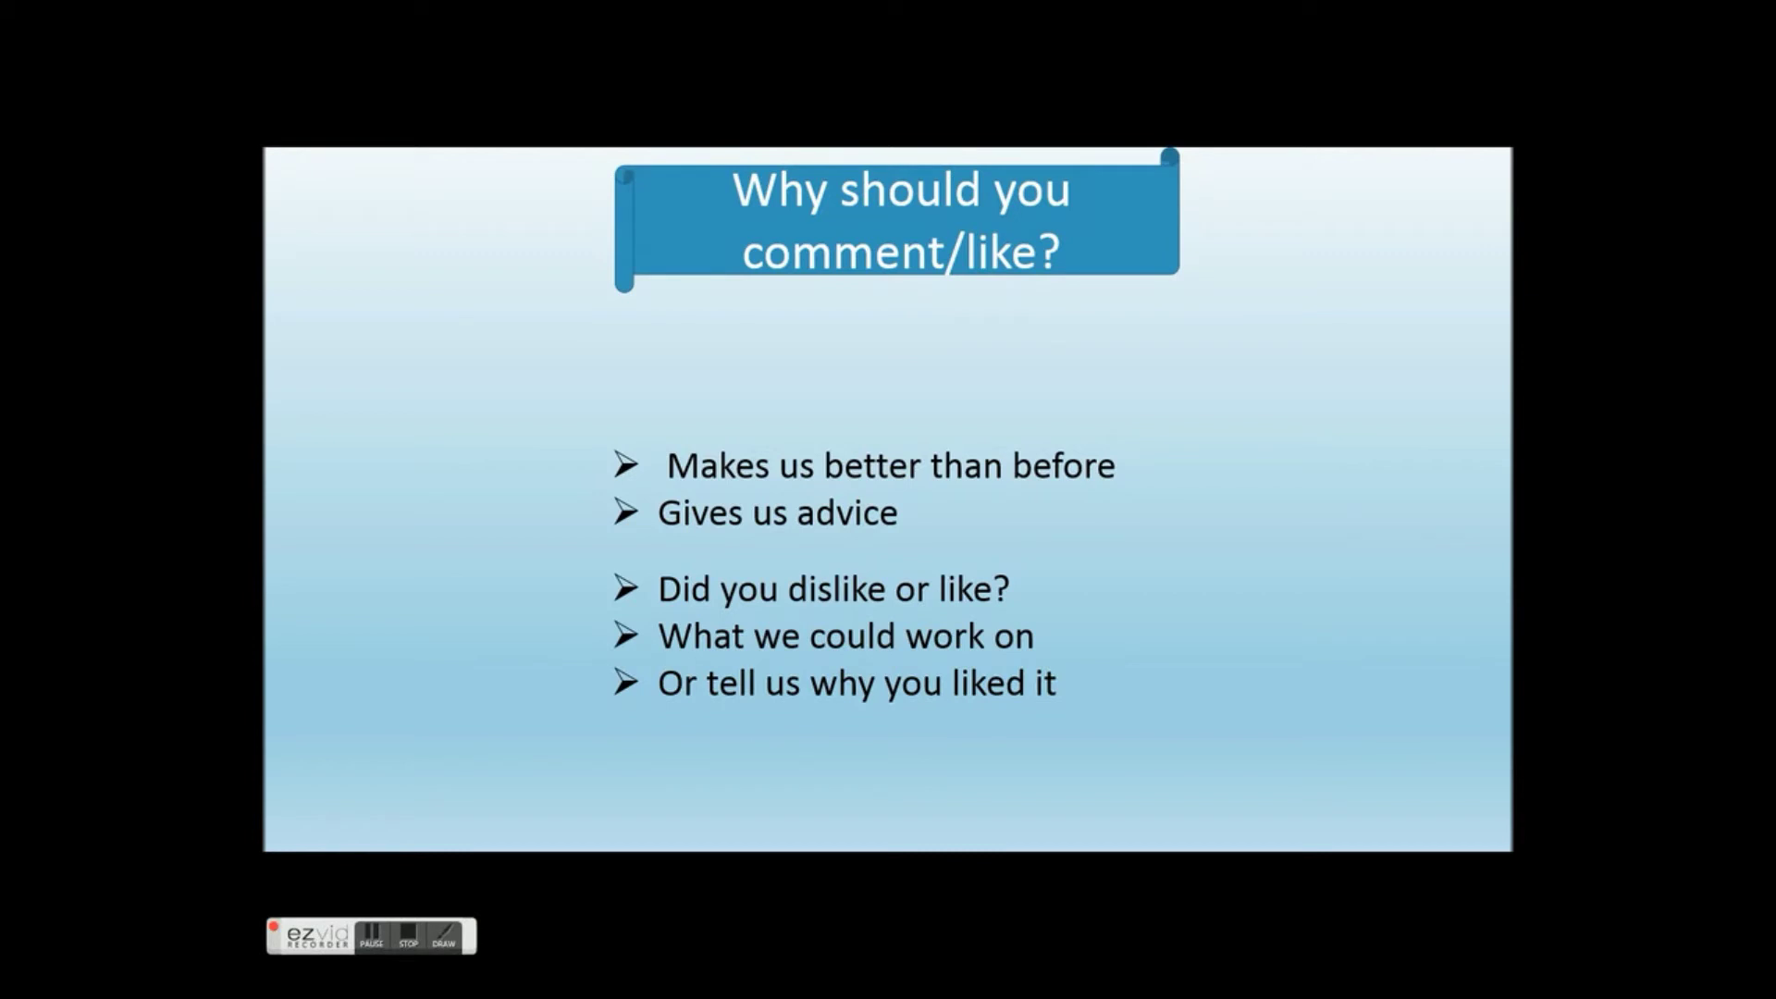
{"action": "key", "text": "Right"}
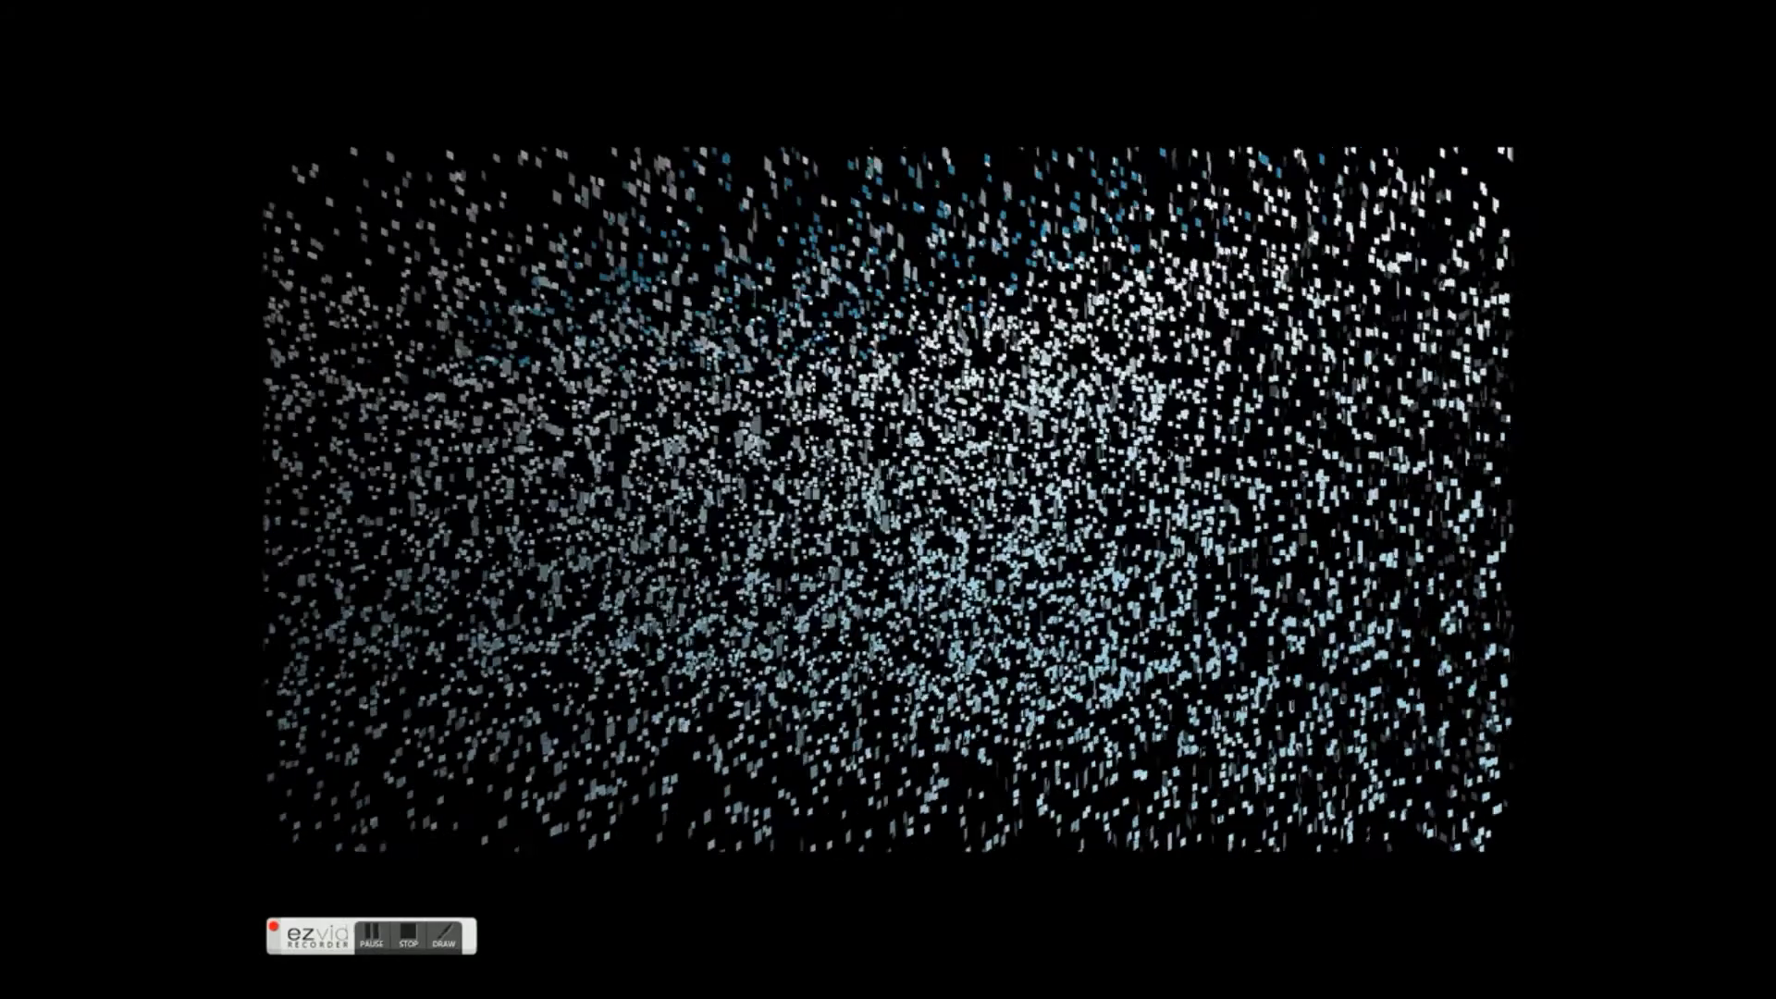